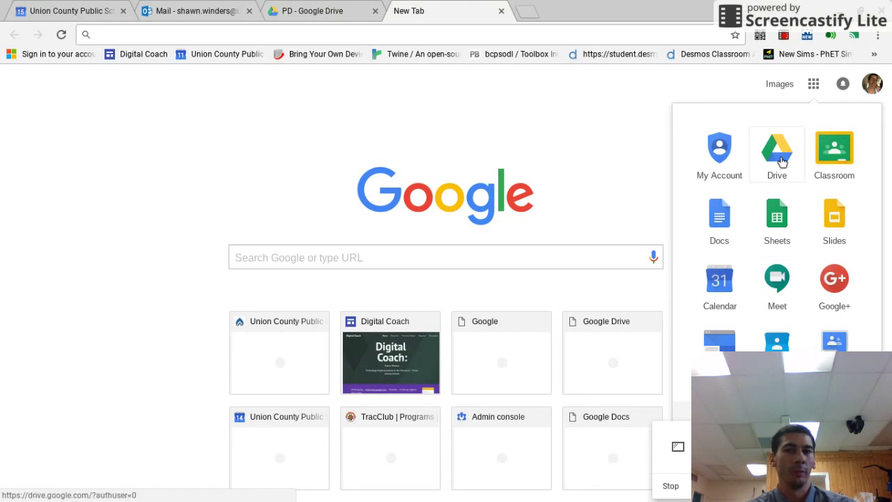
Open the PD folder inside the starred Digital Coach folder in Google Drive.
{"action": "left_click", "coordinate": [781, 160]}
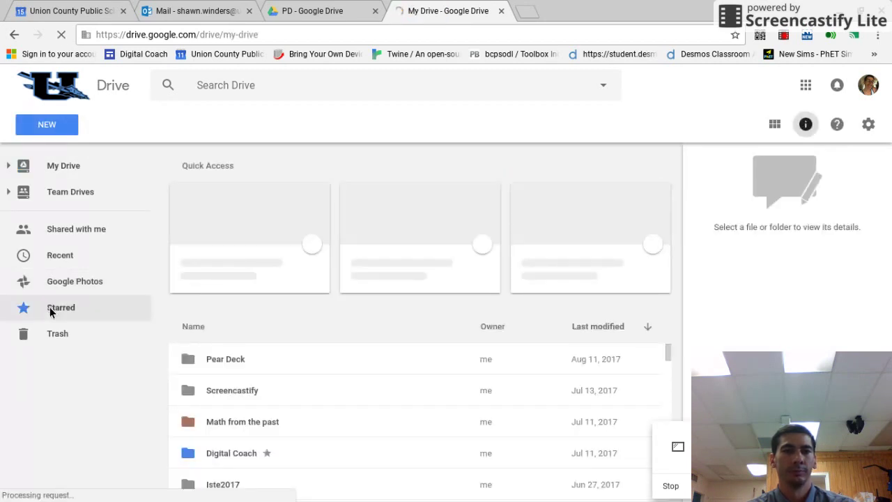
{"action": "left_click", "coordinate": [52, 307]}
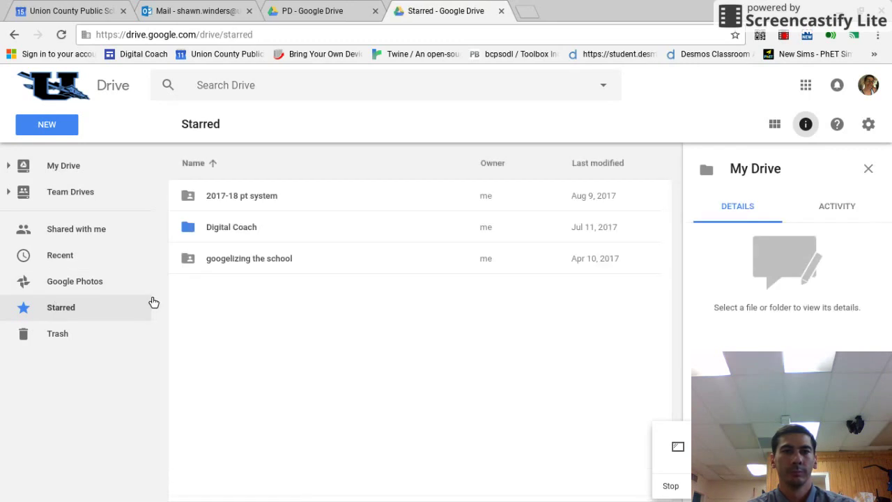
{"action": "double_click", "coordinate": [231, 228]}
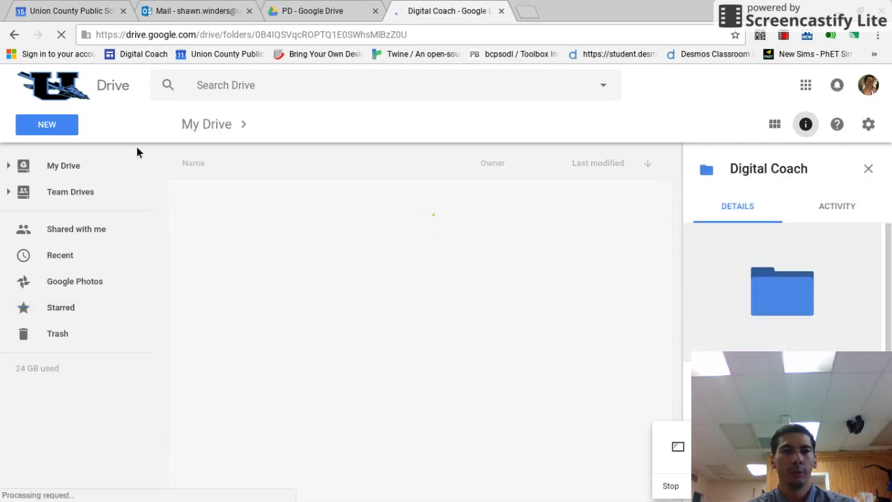
{"action": "double_click", "coordinate": [206, 322]}
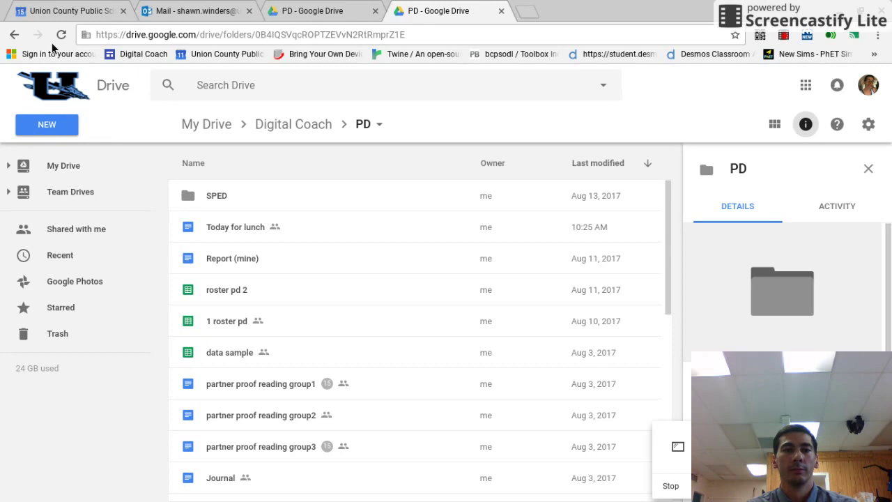
Create a new Google Sites website in the PD folder.
{"action": "left_click", "coordinate": [74, 124]}
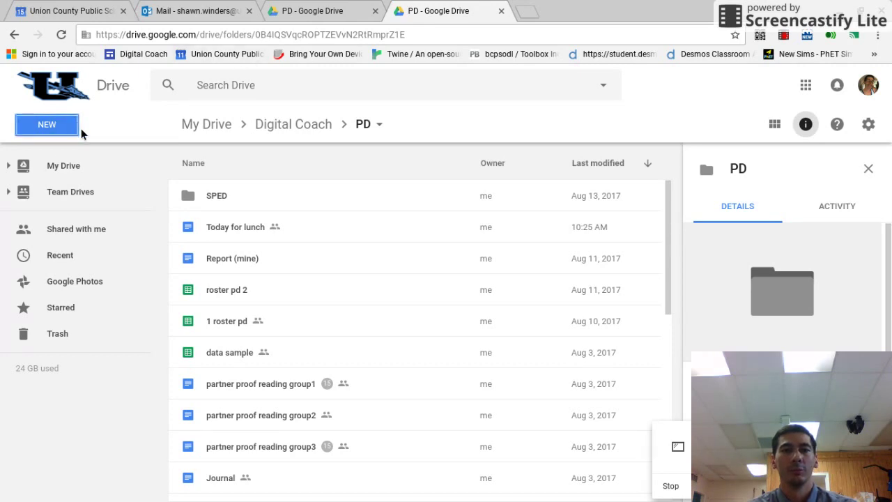
{"action": "left_click", "coordinate": [47, 130]}
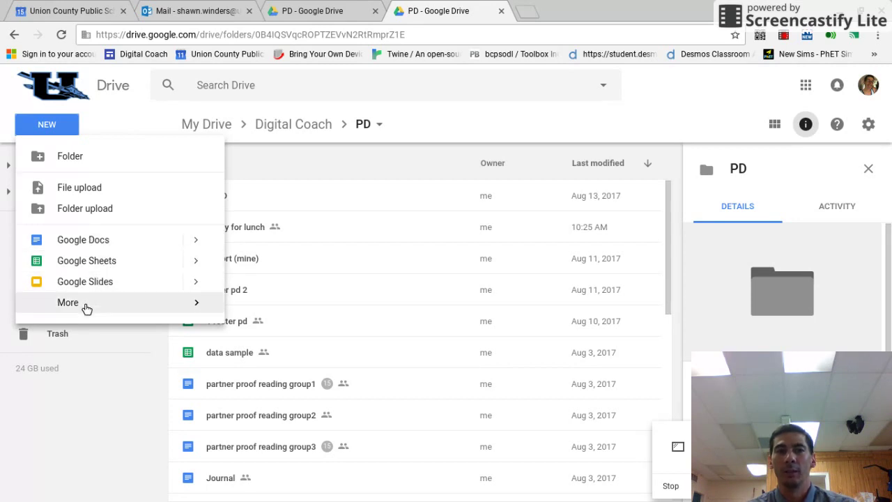
{"action": "mouse_move", "coordinate": [86, 309]}
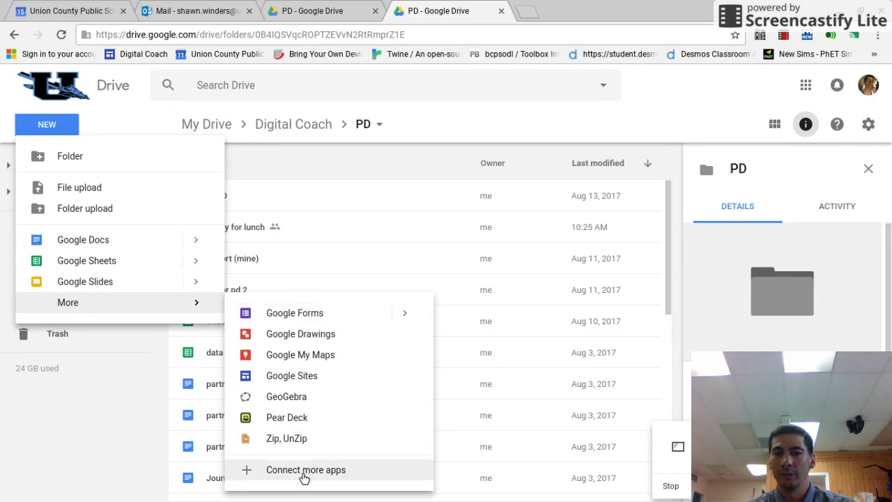
{"action": "left_click", "coordinate": [288, 384]}
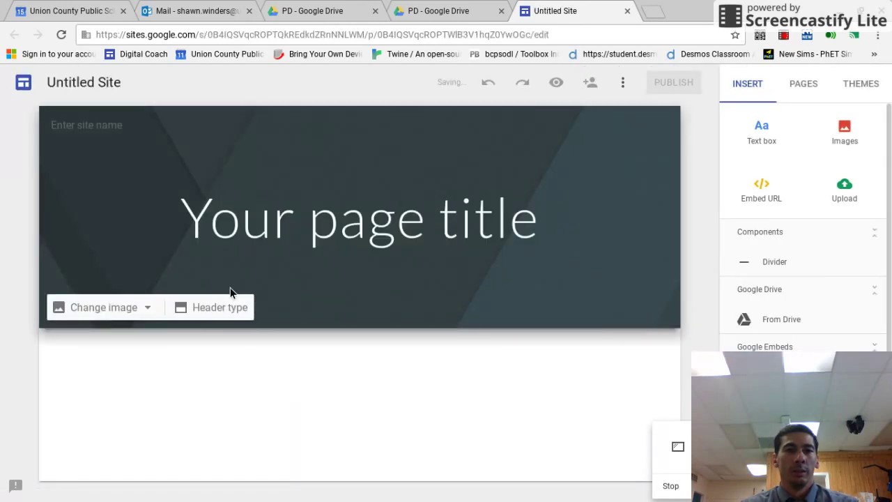
Name the site document Food and fill the header's site name with the same text.
{"action": "left_click", "coordinate": [211, 85]}
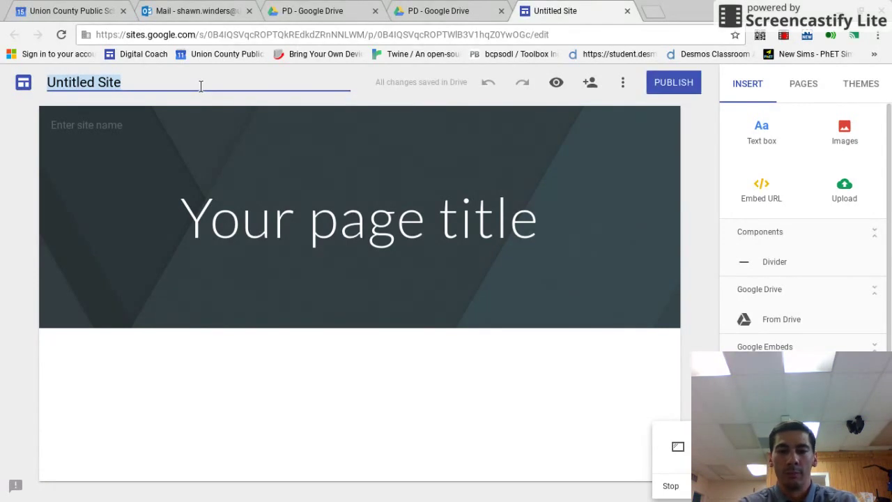
{"action": "type", "text": "Food"}
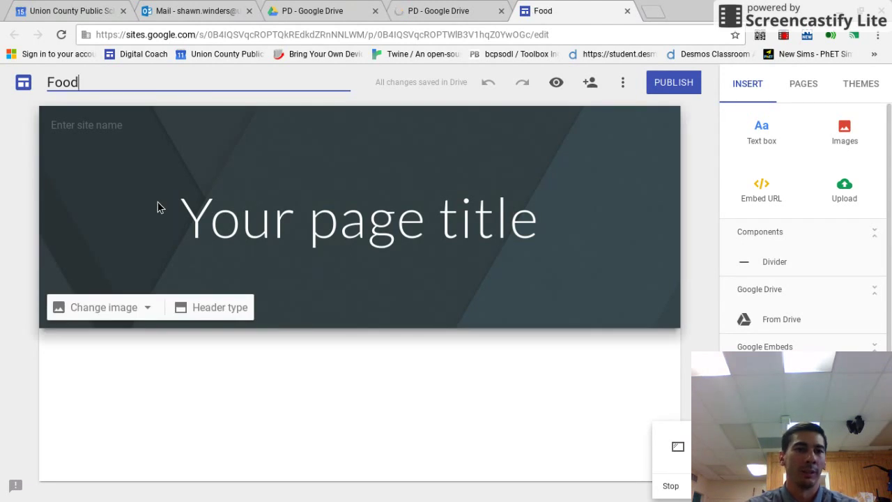
{"action": "left_click", "coordinate": [80, 132]}
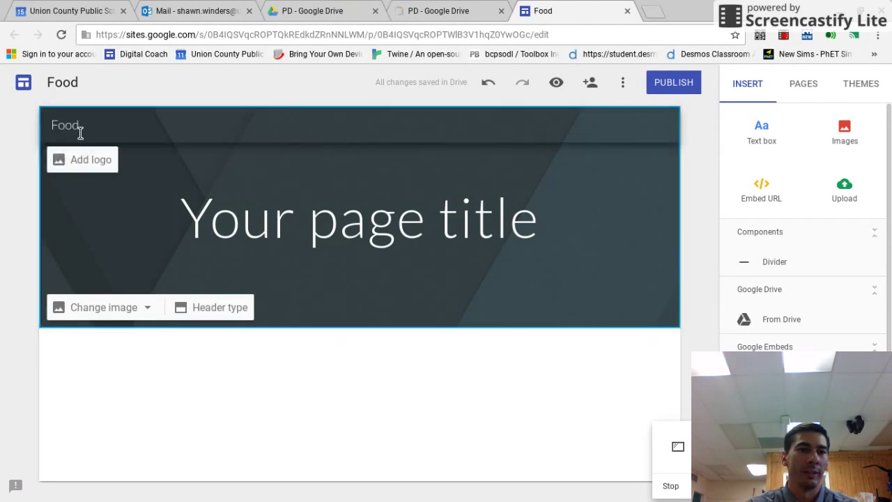
Add a site logo by searching Google images for "food" and selecting the pizza picture.
{"action": "left_click", "coordinate": [62, 168]}
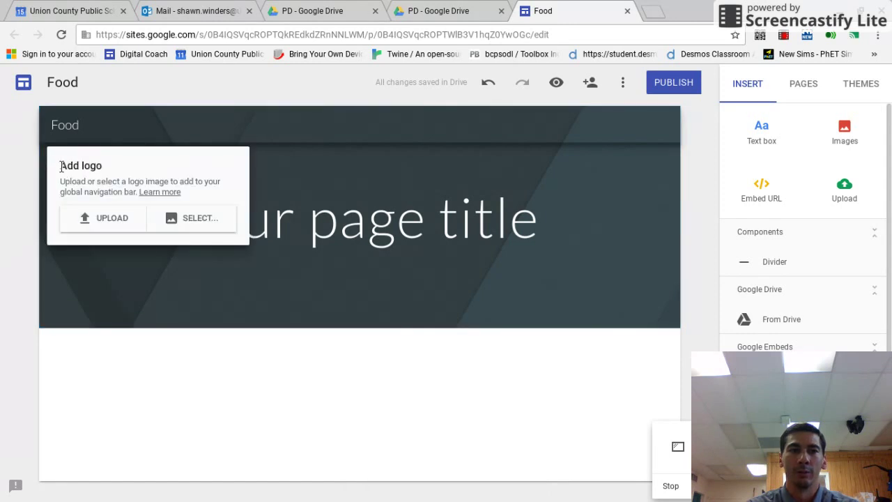
{"action": "left_click", "coordinate": [185, 221]}
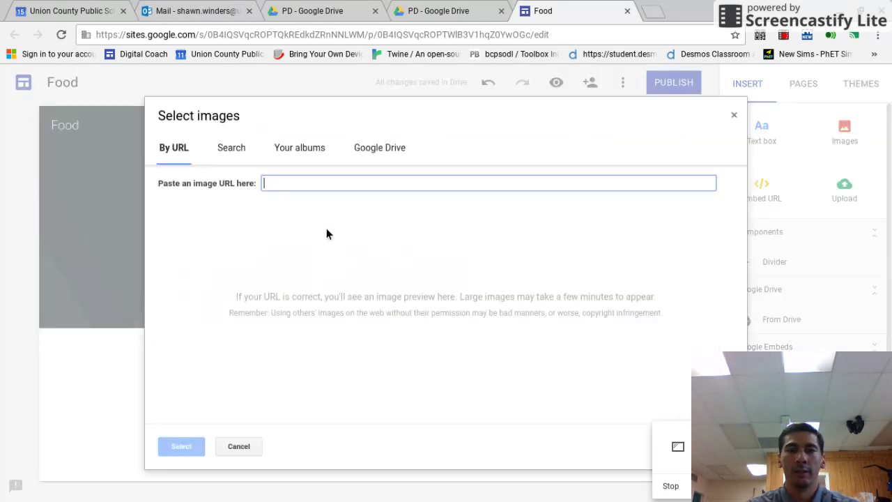
{"action": "left_click", "coordinate": [230, 150]}
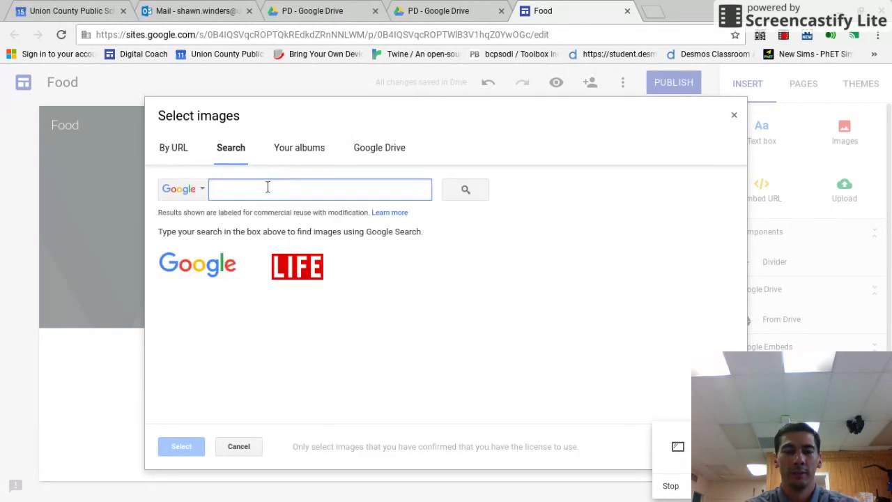
{"action": "type", "text": "food"}
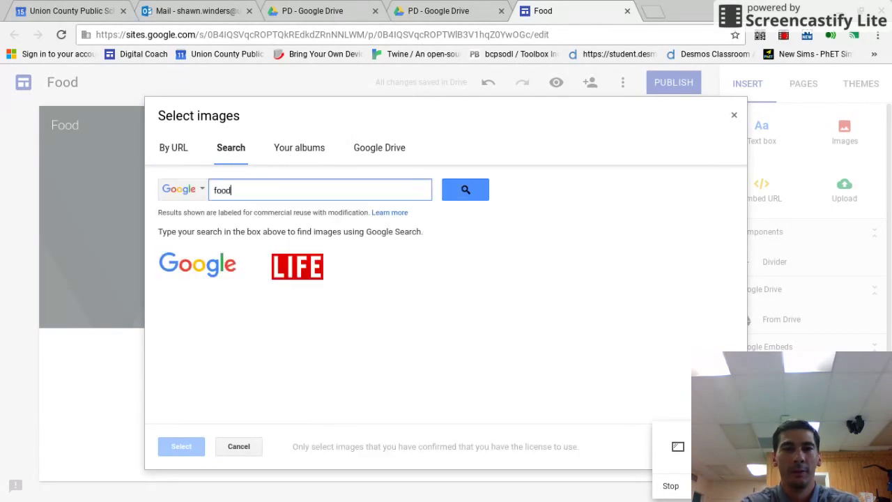
{"action": "left_click", "coordinate": [463, 191]}
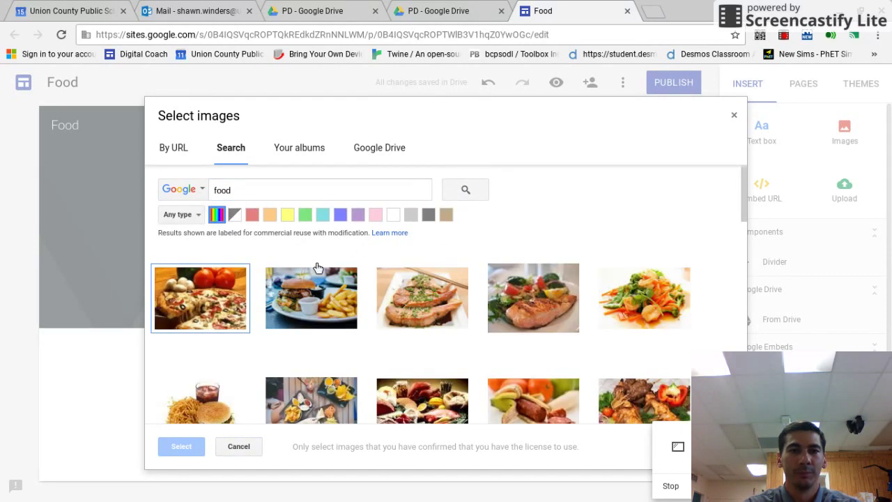
{"action": "left_click", "coordinate": [216, 310]}
{"action": "left_click", "coordinate": [180, 444]}
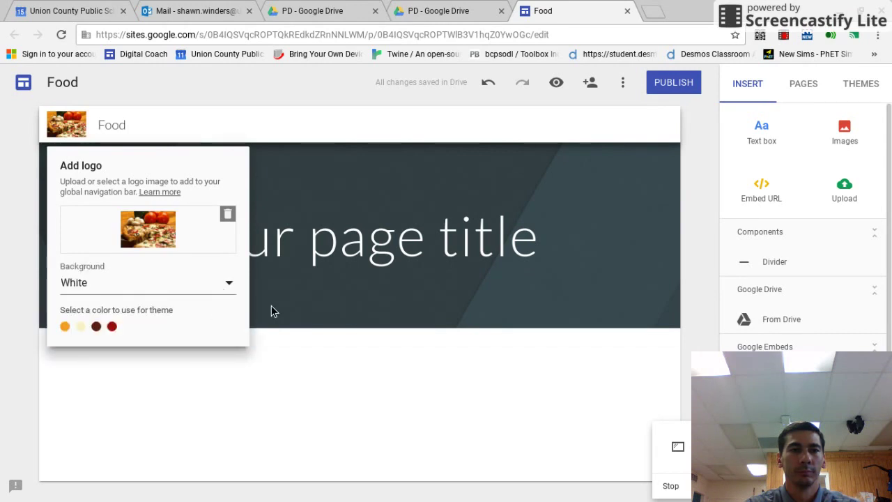
{"action": "left_click", "coordinate": [305, 299]}
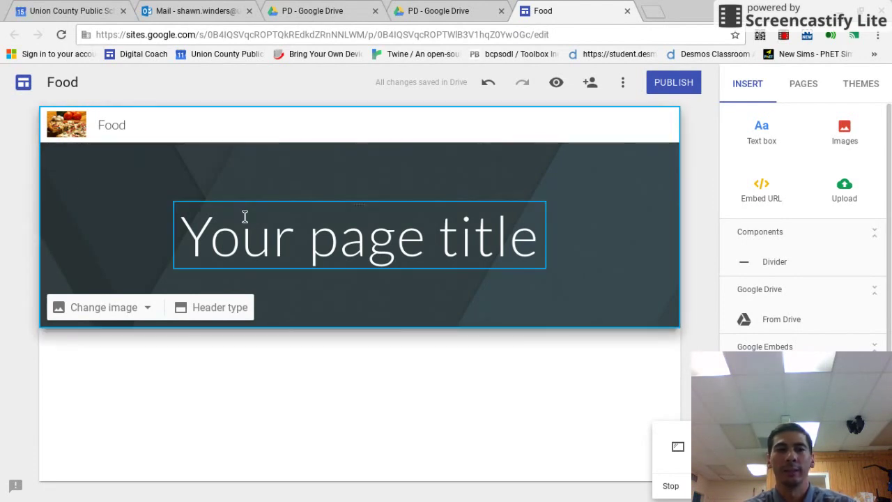
Replace the placeholder page title with "My Lunch Page", correcting the typing mistakes.
{"action": "left_click", "coordinate": [499, 239]}
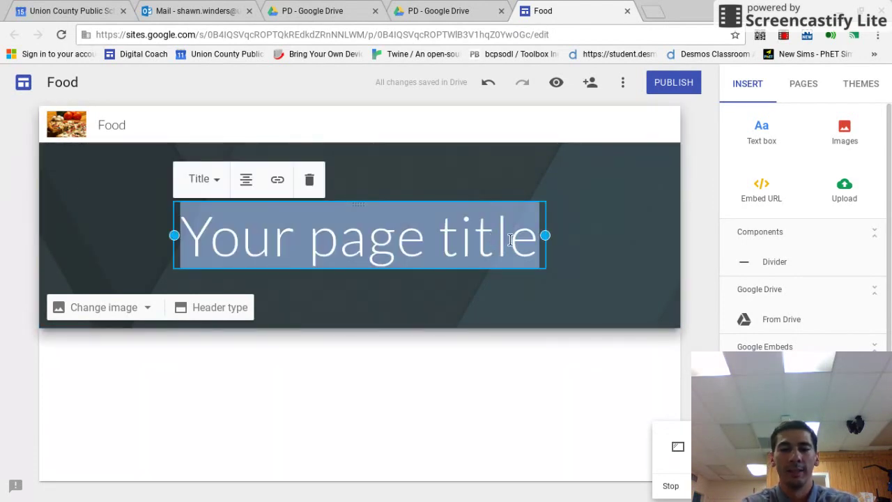
{"action": "type", "text": "My Luch PAge"}
{"action": "left_click", "coordinate": [369, 244]}
{"action": "type", "text": "n"}
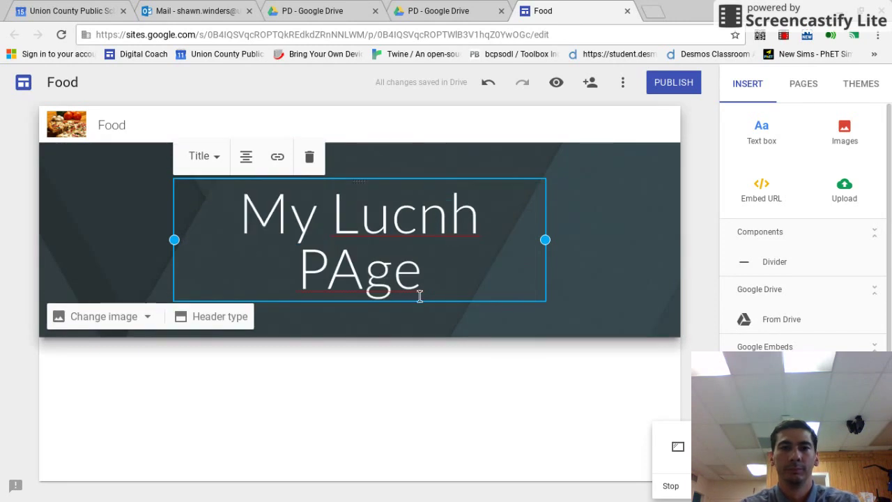
{"action": "key", "text": "BackSpace"}
{"action": "key", "text": "BackSpace"}
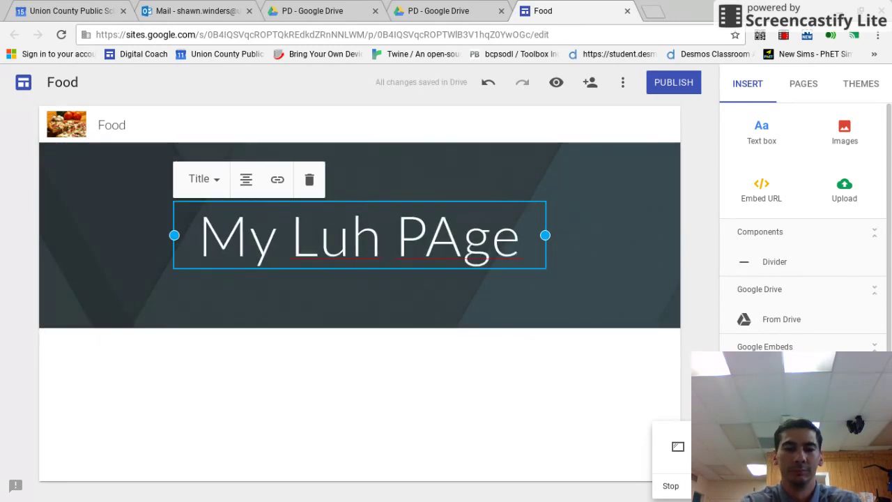
{"action": "type", "text": "nc"}
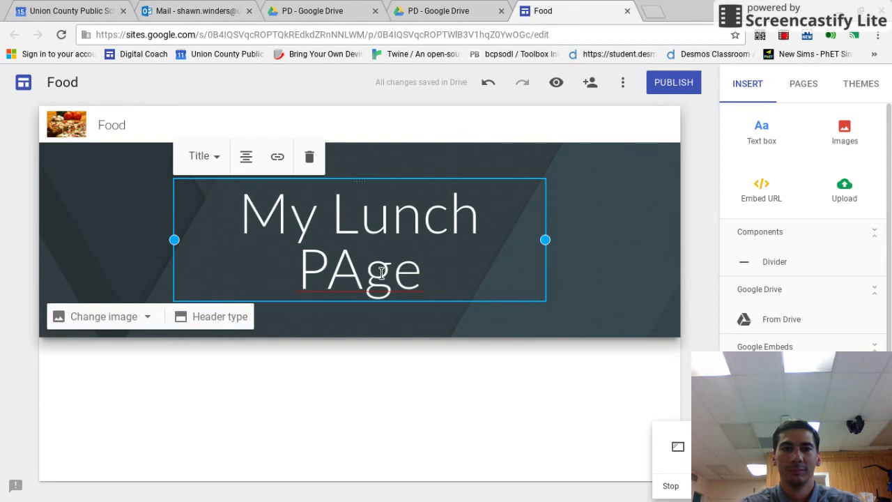
{"action": "key", "text": "BackSpace"}
{"action": "type", "text": "a"}
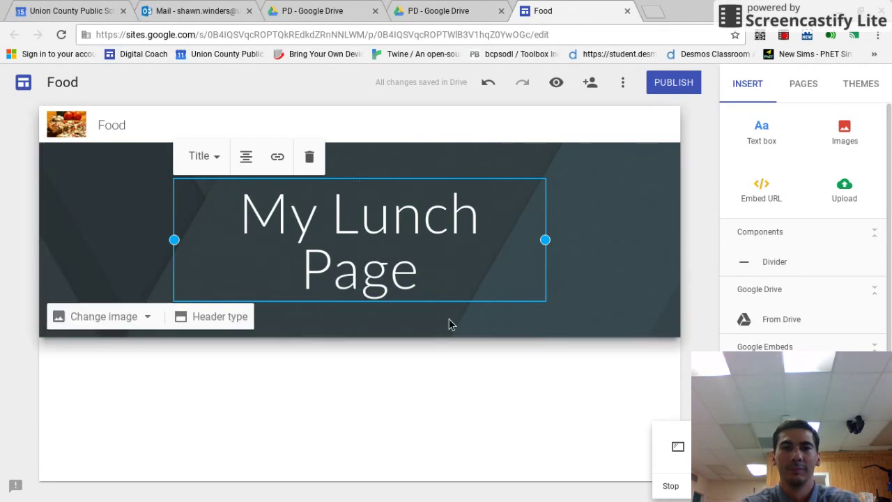
{"action": "left_click", "coordinate": [569, 300]}
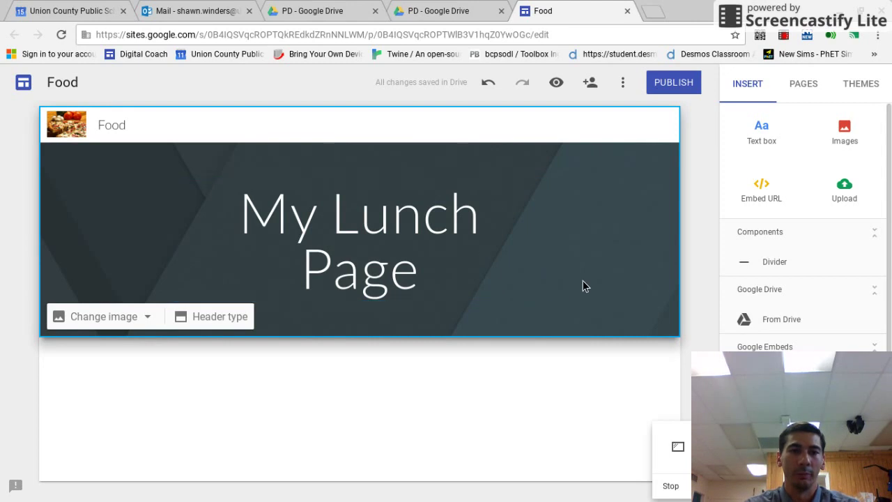
Try the Normal text and Heading styles on the page title and return it to the Title style.
{"action": "left_click", "coordinate": [417, 285]}
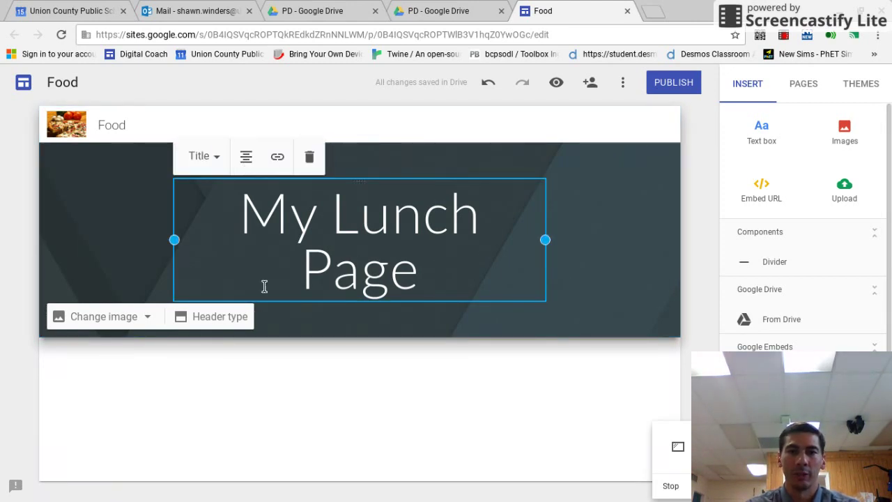
{"action": "left_click", "coordinate": [219, 156]}
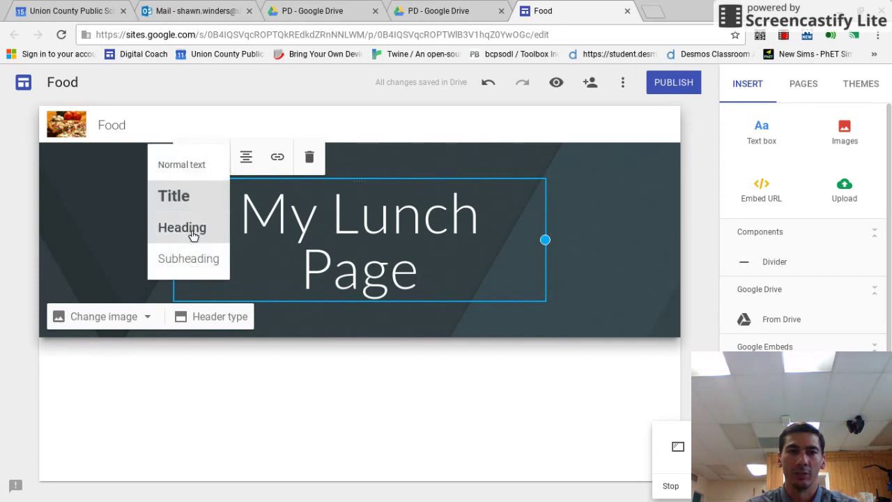
{"action": "left_click", "coordinate": [193, 165]}
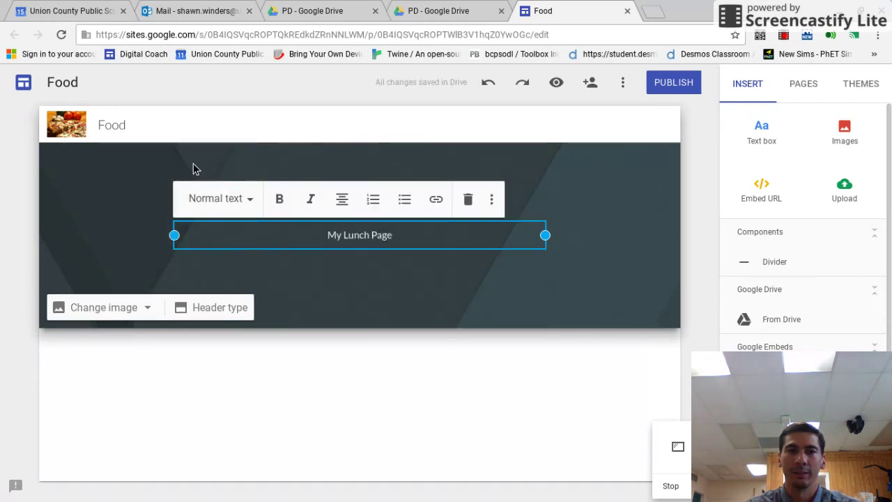
{"action": "left_click", "coordinate": [245, 200]}
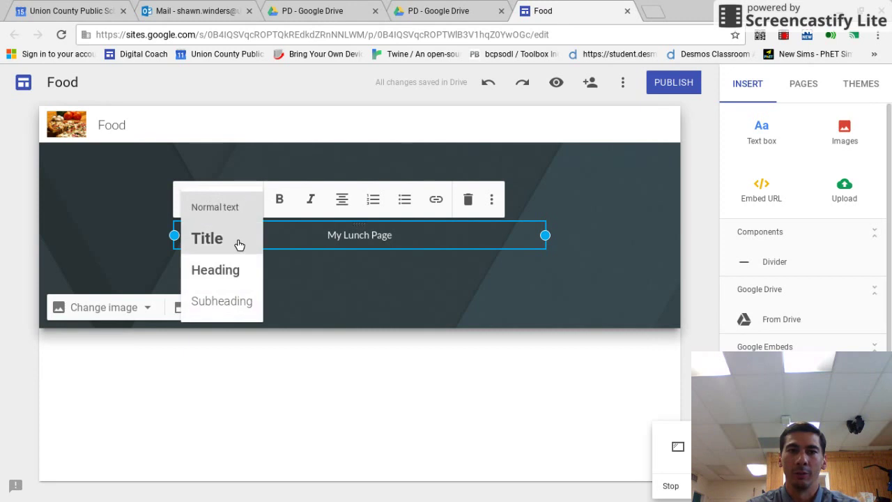
{"action": "left_click", "coordinate": [235, 271]}
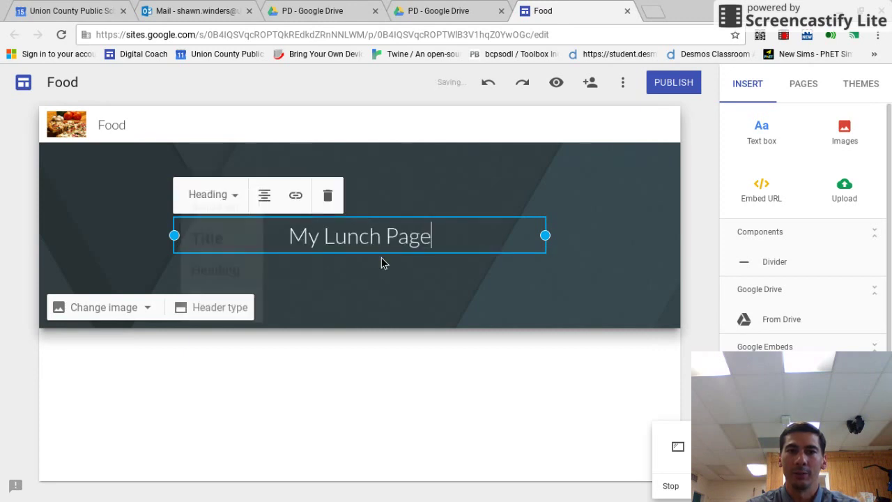
{"action": "left_click", "coordinate": [229, 195]}
{"action": "left_click", "coordinate": [207, 241]}
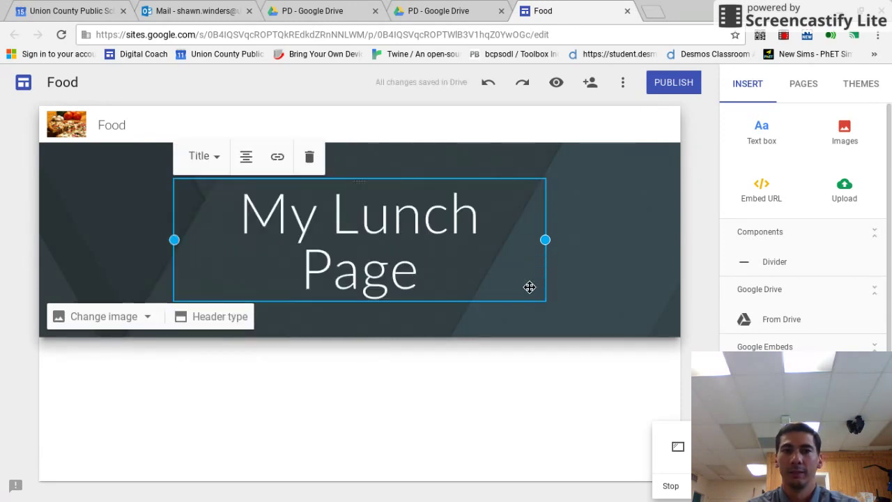
Widen the page title's text box toward the right so the title fits on one line.
{"action": "left_click_drag", "start_coordinate": [545, 240], "coordinate": [619, 241]}
{"action": "left_click", "coordinate": [460, 298]}
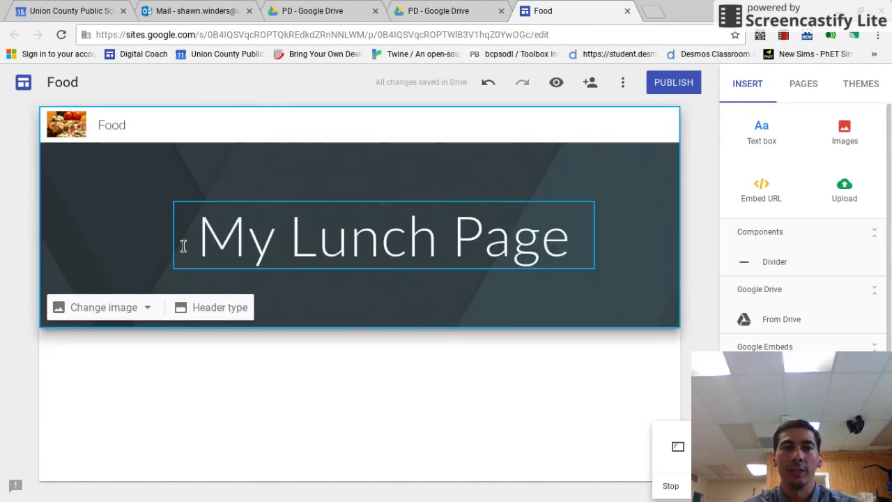
Replace the page header image with the dark slate-grey image below the brown dotted pattern in the gallery.
{"action": "left_click", "coordinate": [129, 309]}
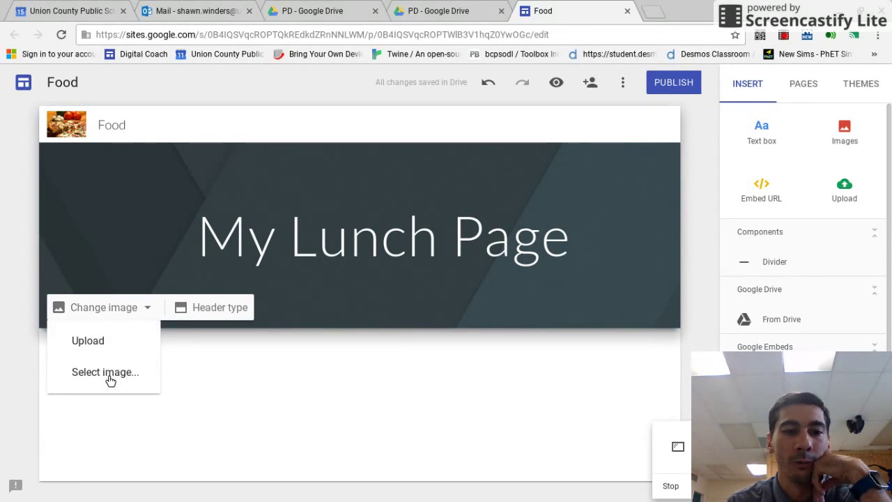
{"action": "left_click", "coordinate": [108, 374]}
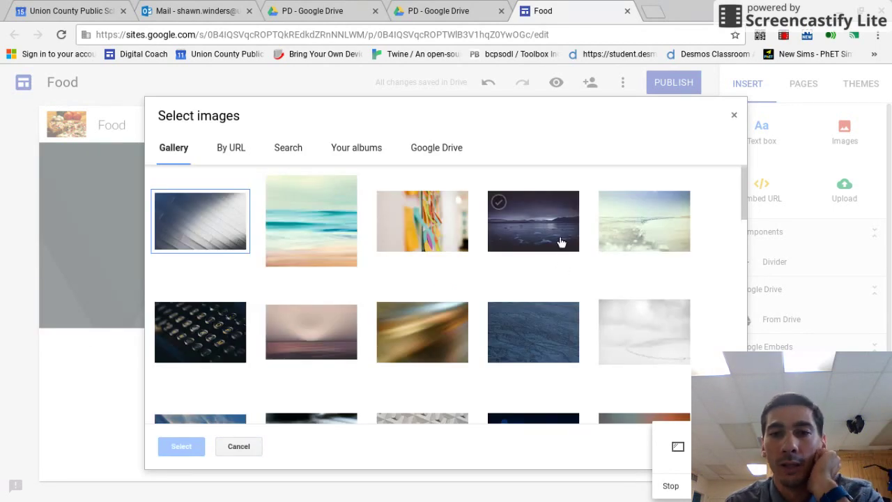
{"action": "scroll", "coordinate": [567, 303], "scroll_direction": "down", "scroll_amount": 2}
{"action": "scroll", "coordinate": [564, 304], "scroll_direction": "down", "scroll_amount": 5}
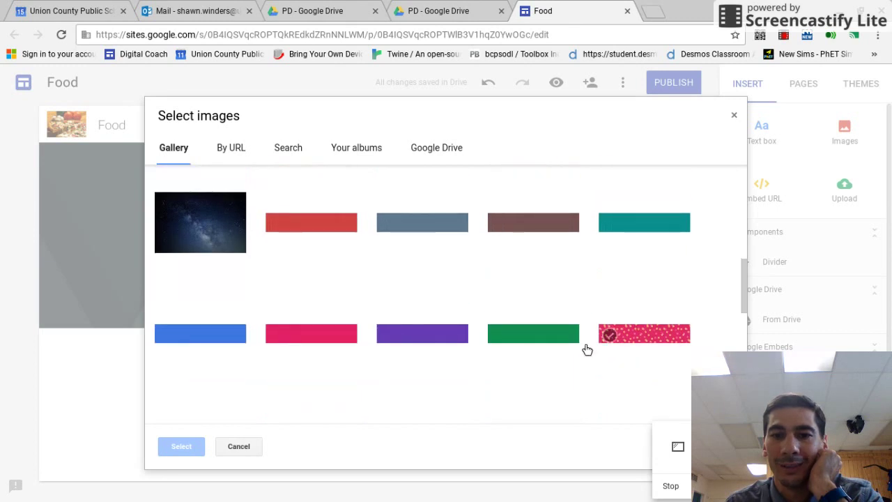
{"action": "scroll", "coordinate": [639, 296], "scroll_direction": "down", "scroll_amount": 3}
{"action": "left_click", "coordinate": [549, 345]}
{"action": "scroll", "coordinate": [537, 344], "scroll_direction": "down", "scroll_amount": 3}
{"action": "left_click", "coordinate": [310, 332]}
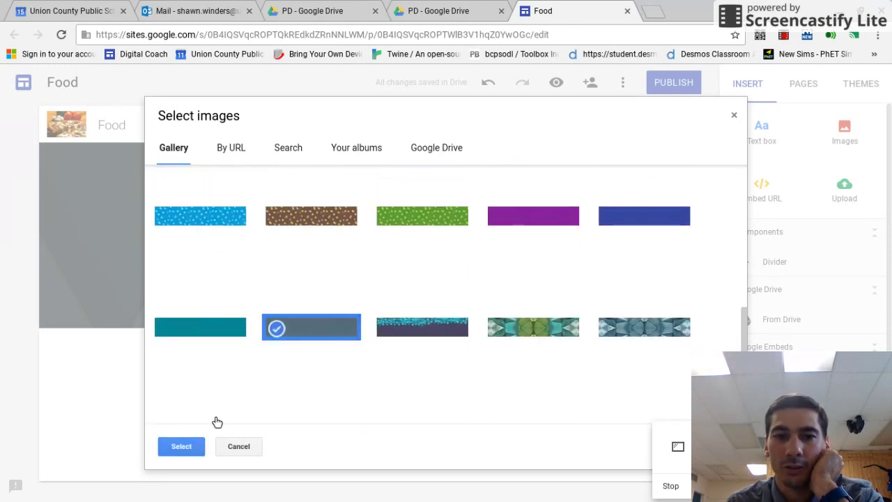
{"action": "left_click", "coordinate": [182, 447]}
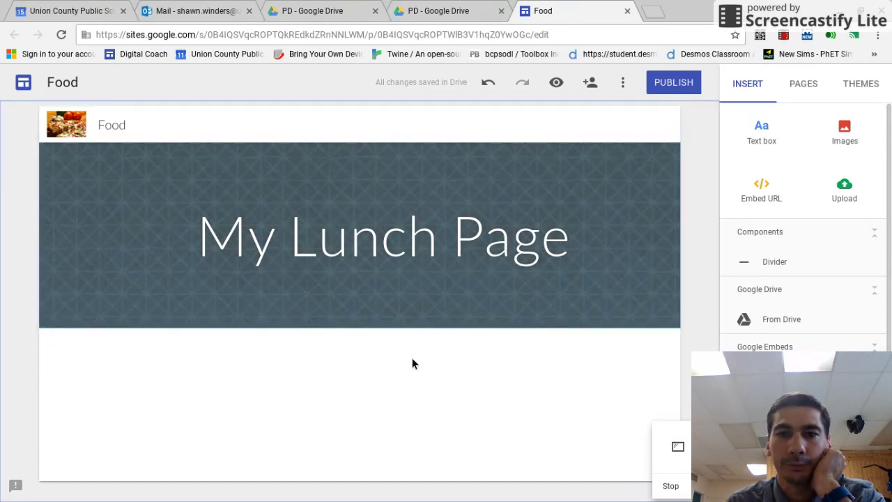
Insert a text box below the header and enter "Type any information" in it.
{"action": "left_click", "coordinate": [761, 139]}
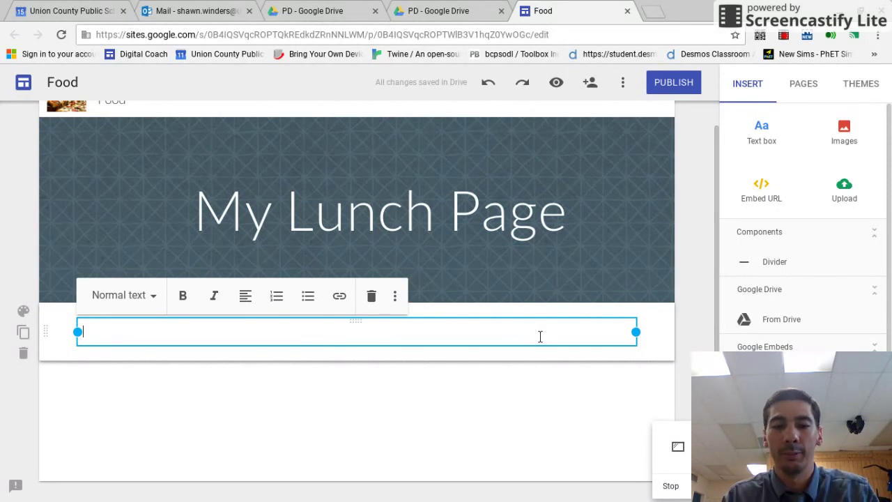
{"action": "type", "text": "Type any"}
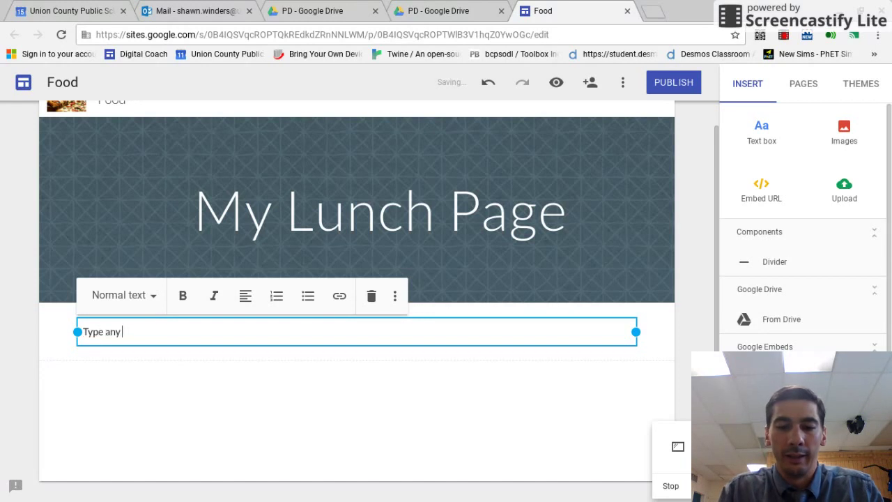
{"action": "type", "text": "mation"}
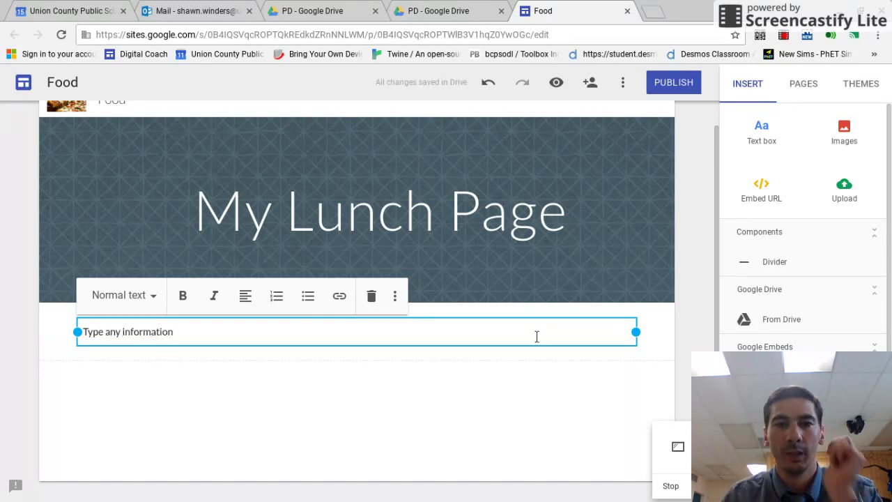
{"action": "left_click_drag", "start_coordinate": [173, 332], "coordinate": [78, 333]}
{"action": "left_click", "coordinate": [339, 297]}
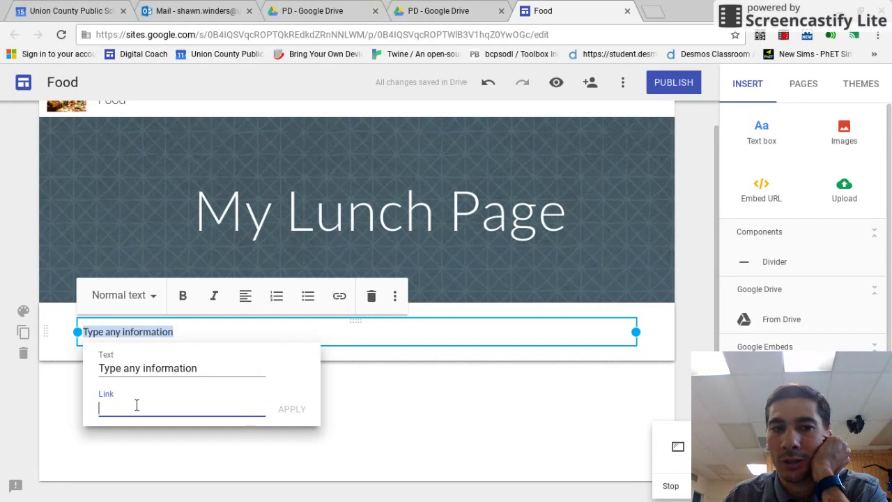
{"action": "left_click", "coordinate": [361, 351]}
{"action": "left_click", "coordinate": [74, 351]}
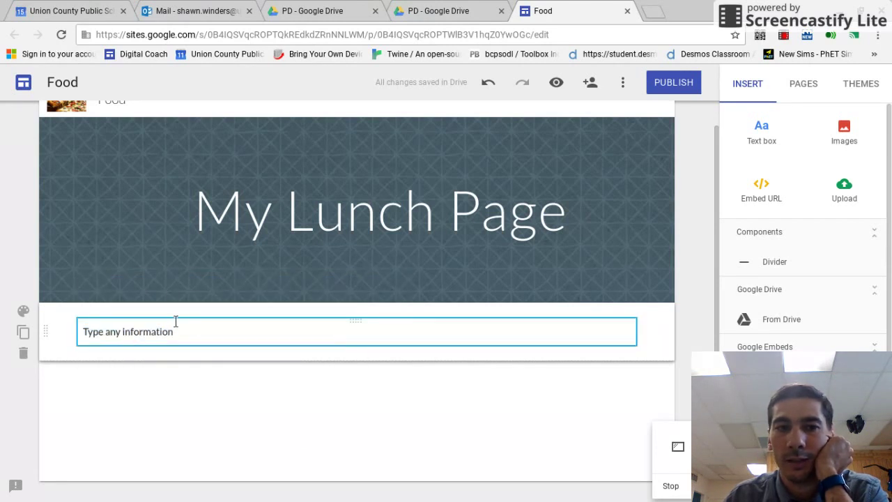
Set the section style of the text box's section to Emphasis 2.
{"action": "left_click", "coordinate": [83, 333]}
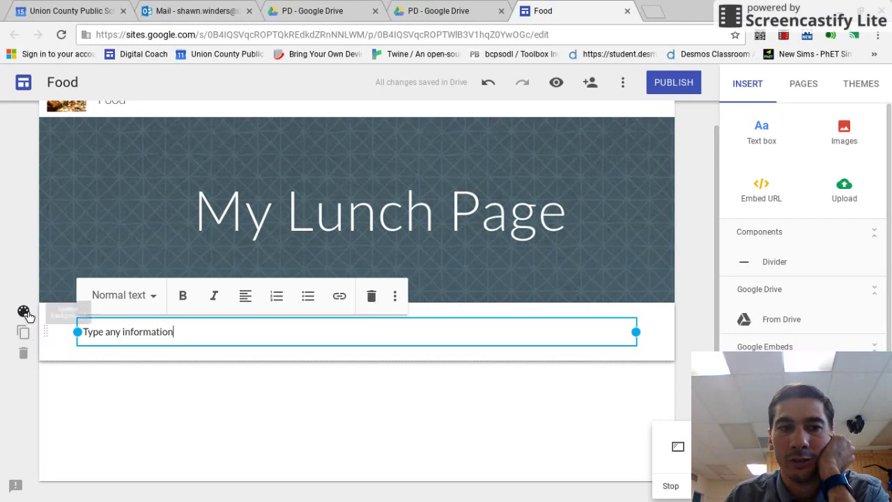
{"action": "left_click", "coordinate": [24, 312]}
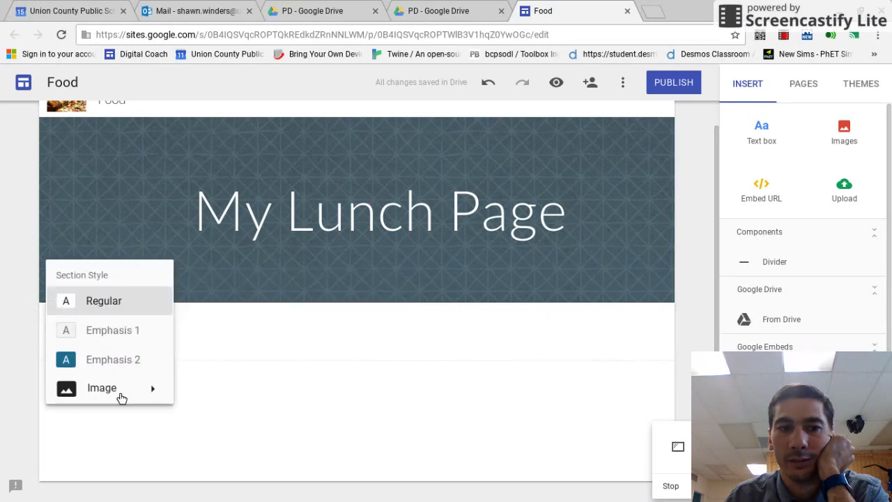
{"action": "mouse_move", "coordinate": [150, 395]}
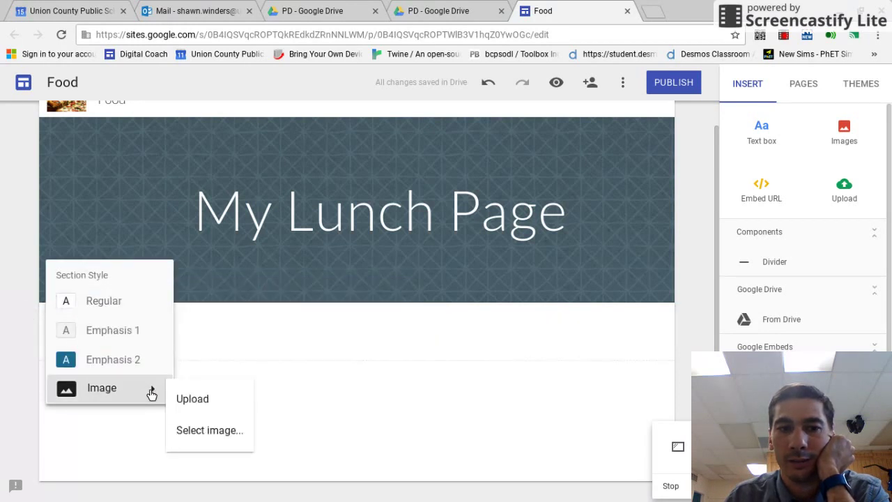
{"action": "left_click", "coordinate": [132, 358]}
{"action": "left_click", "coordinate": [249, 380]}
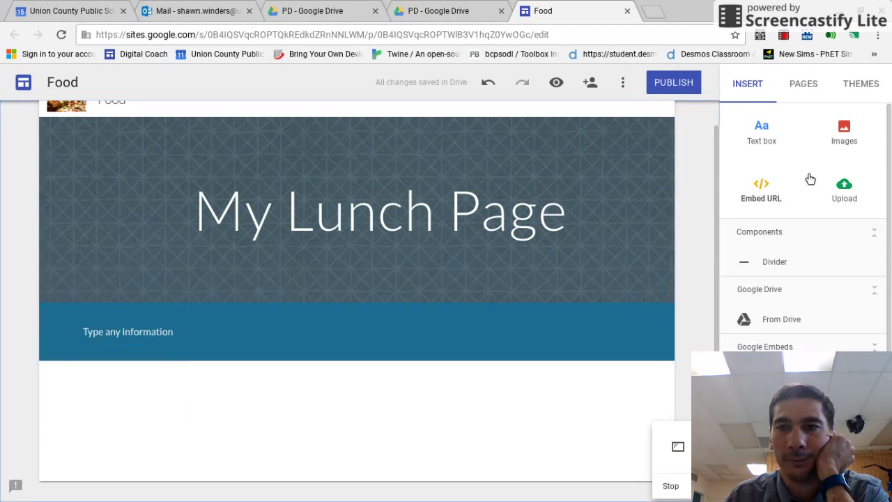
Insert an image by searching Google images for "tacos" and selecting the picture of tacos in a white paper tray.
{"action": "left_click", "coordinate": [844, 133]}
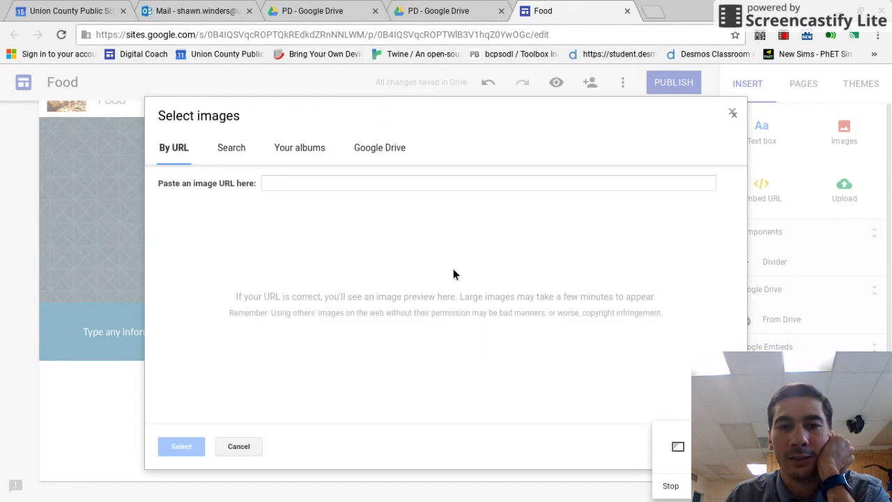
{"action": "left_click", "coordinate": [222, 147]}
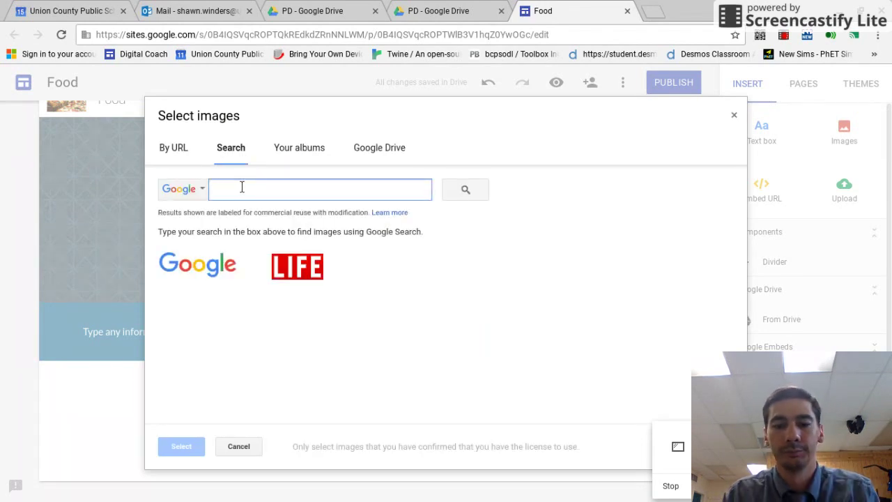
{"action": "type", "text": "tacos"}
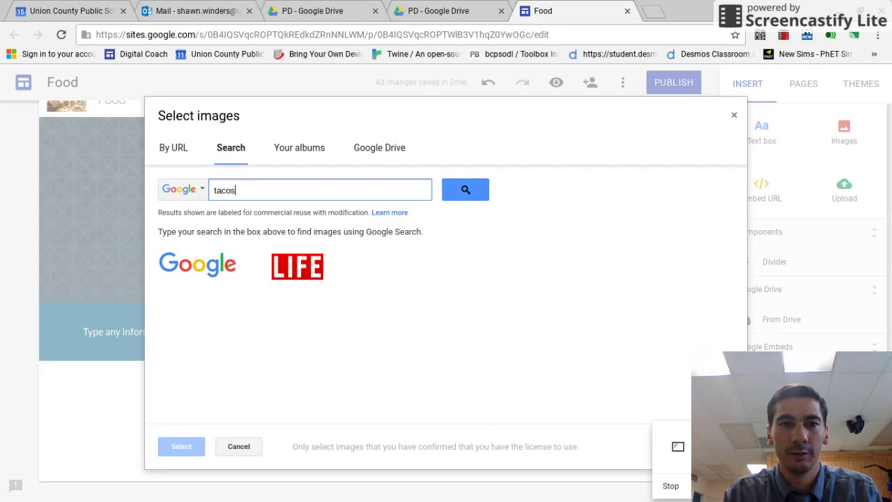
{"action": "key", "text": "Return"}
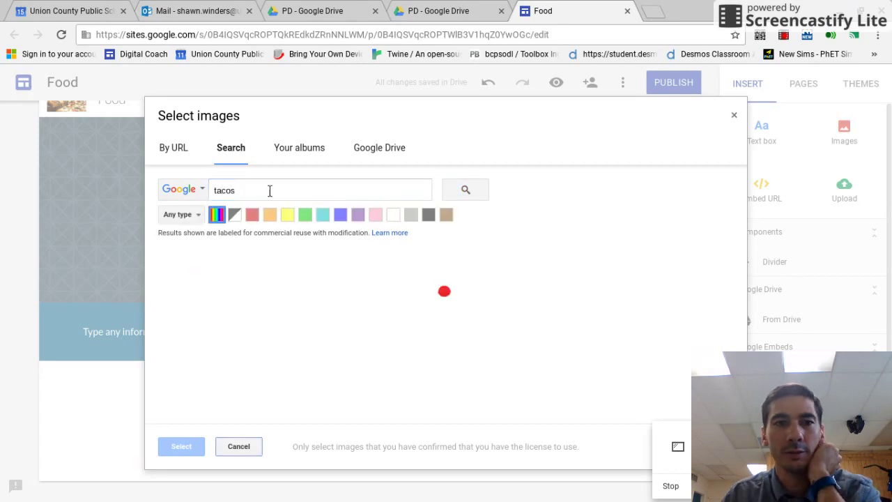
{"action": "scroll", "coordinate": [500, 332], "scroll_direction": "down", "scroll_amount": 1}
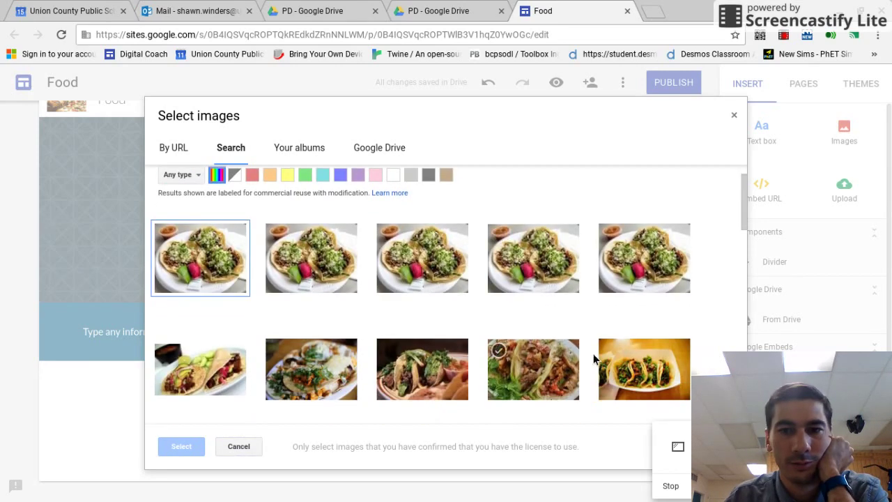
{"action": "left_click", "coordinate": [632, 365]}
{"action": "left_click", "coordinate": [176, 448]}
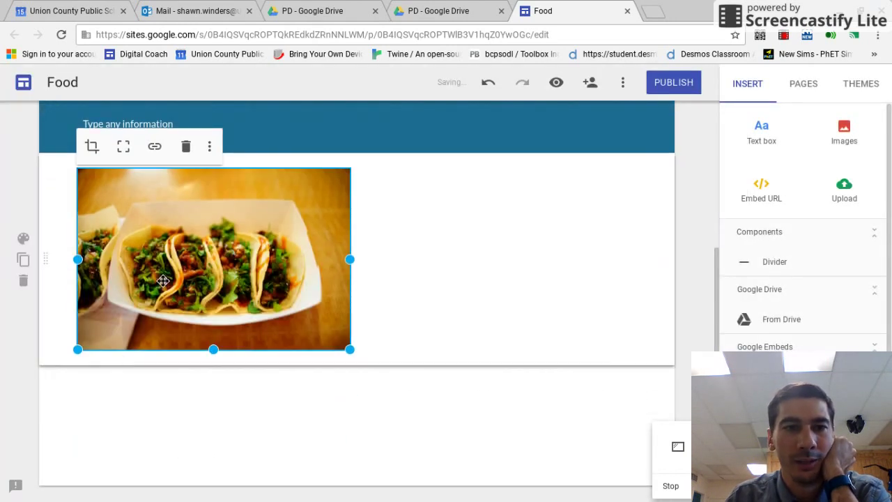
Move the taco picture into the Emphasis 2 section to the right of the text, and narrow the text box to fit its text.
{"action": "mouse_move", "coordinate": [162, 280]}
{"action": "left_mouse_down"}
{"action": "mouse_move", "coordinate": [268, 133]}
{"action": "mouse_move", "coordinate": [275, 351]}
{"action": "mouse_move", "coordinate": [237, 314]}
{"action": "mouse_move", "coordinate": [610, 314]}
{"action": "left_mouse_up"}
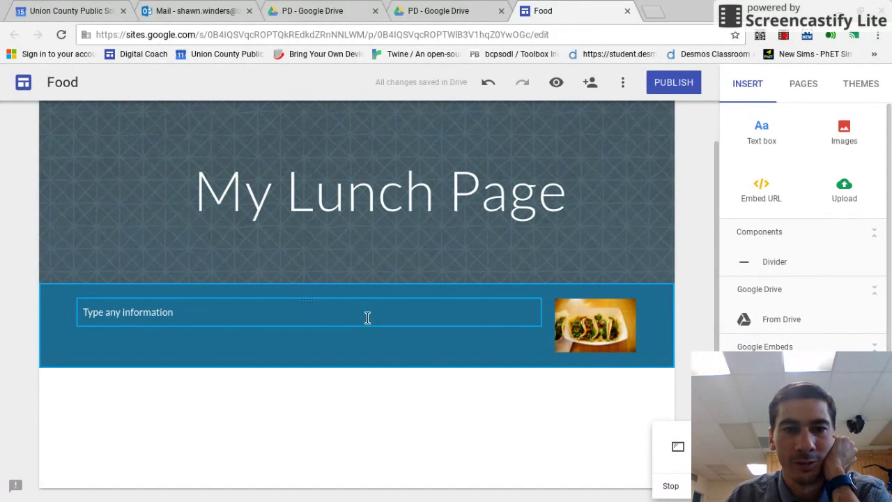
{"action": "left_click", "coordinate": [360, 320]}
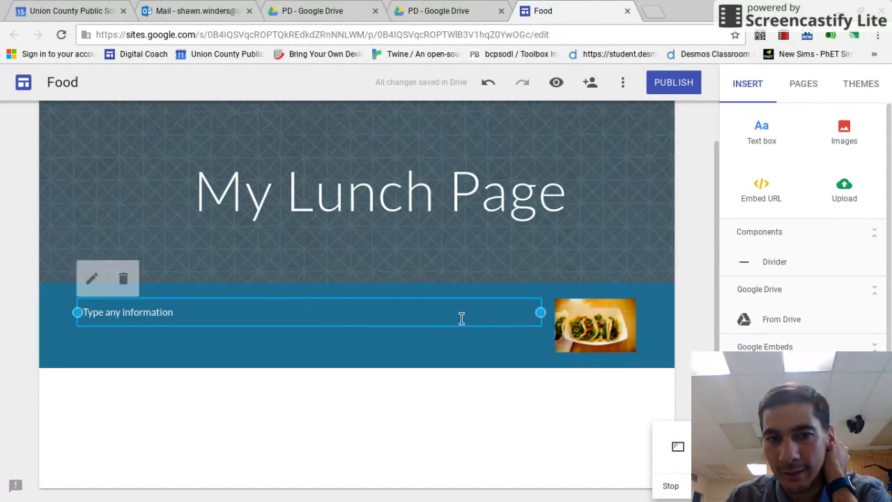
{"action": "left_click_drag", "start_coordinate": [540, 313], "coordinate": [220, 318]}
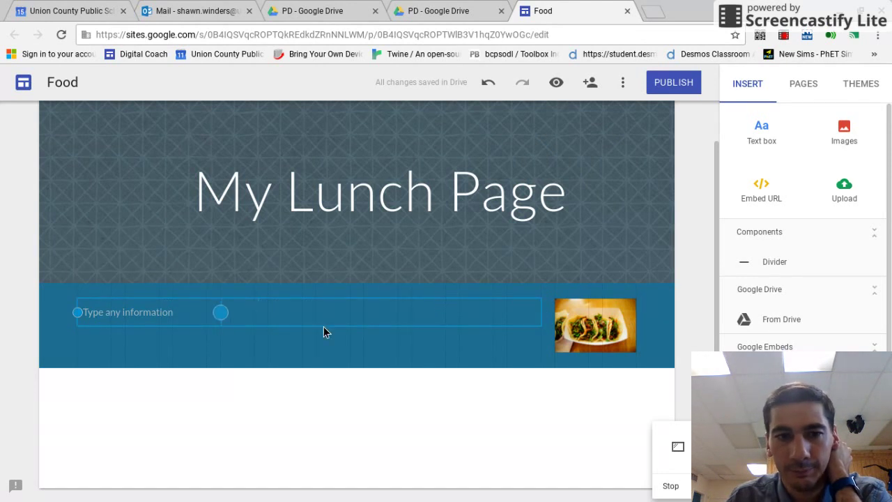
Enlarge the taco picture toward the lower left so it fills about the right half of the section.
{"action": "left_click", "coordinate": [562, 330]}
{"action": "left_click_drag", "start_coordinate": [555, 352], "coordinate": [323, 483]}
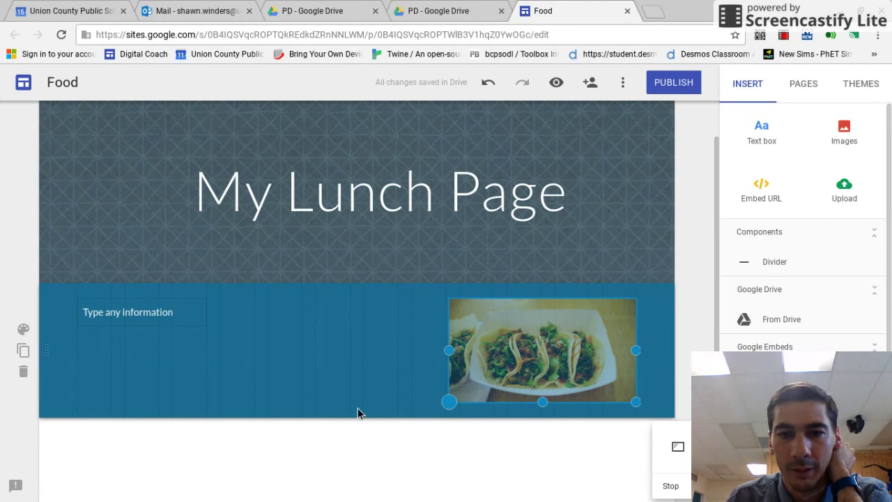
{"action": "left_click", "coordinate": [300, 391]}
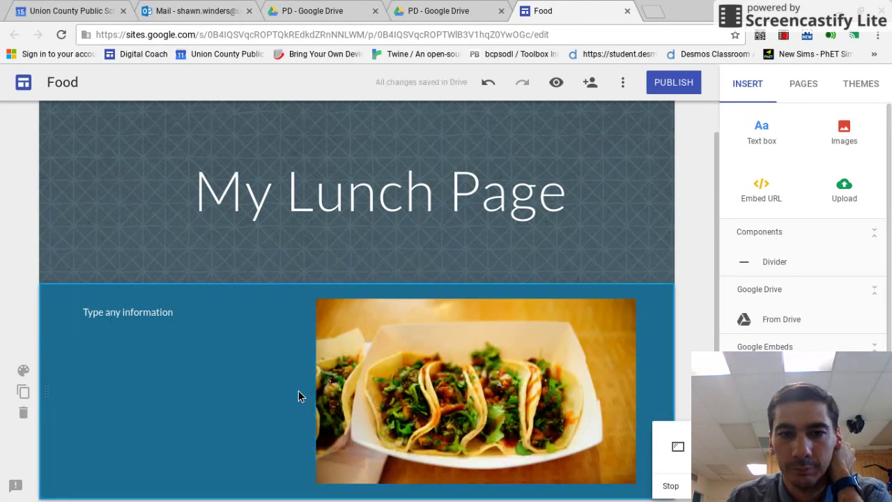
Apply the Title style to the text beside the taco picture and replace it with "This is a picture of tacos".
{"action": "left_click", "coordinate": [171, 312]}
{"action": "left_click_drag", "start_coordinate": [180, 311], "coordinate": [124, 291]}
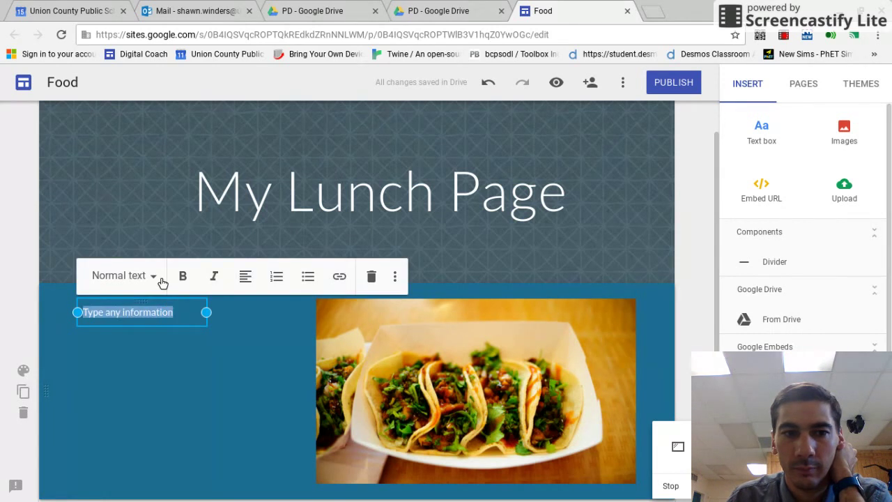
{"action": "left_click", "coordinate": [153, 277]}
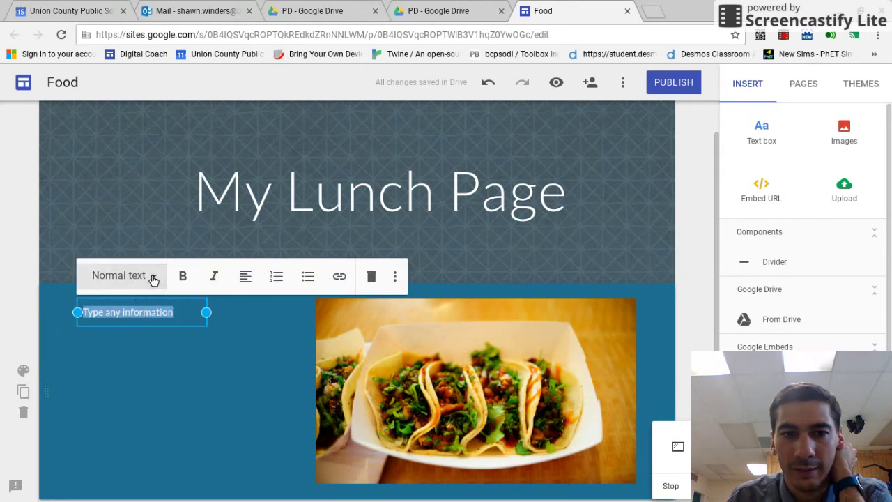
{"action": "left_click", "coordinate": [132, 325]}
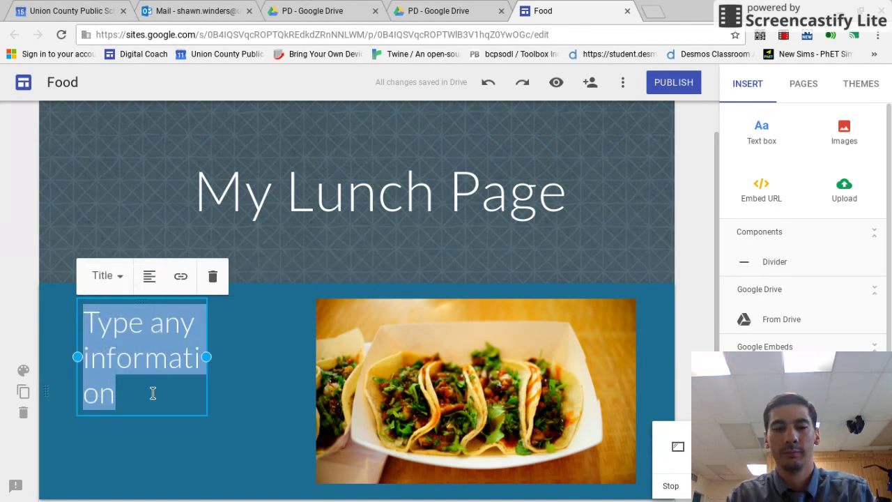
{"action": "type", "text": "This is a picture of tacos"}
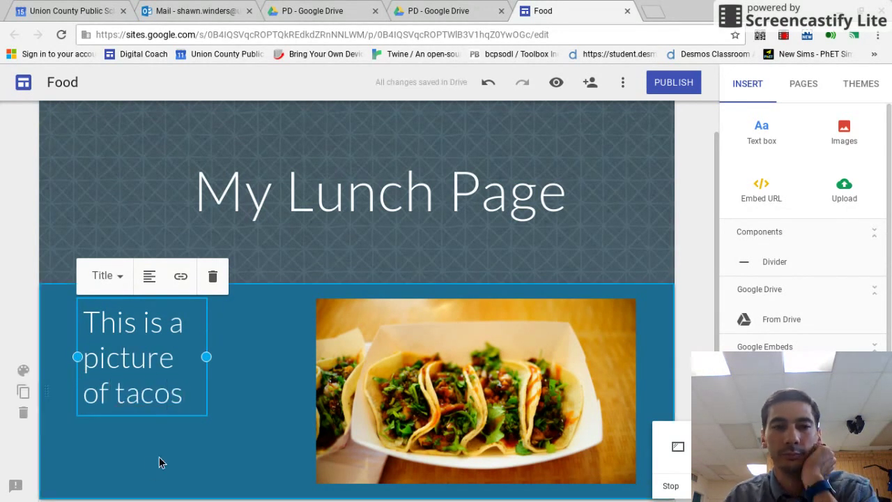
{"action": "left_click", "coordinate": [159, 456]}
Open the Google Drive file browser to insert a Drive file into the page.
{"action": "scroll", "coordinate": [160, 453], "scroll_direction": "down", "scroll_amount": 2}
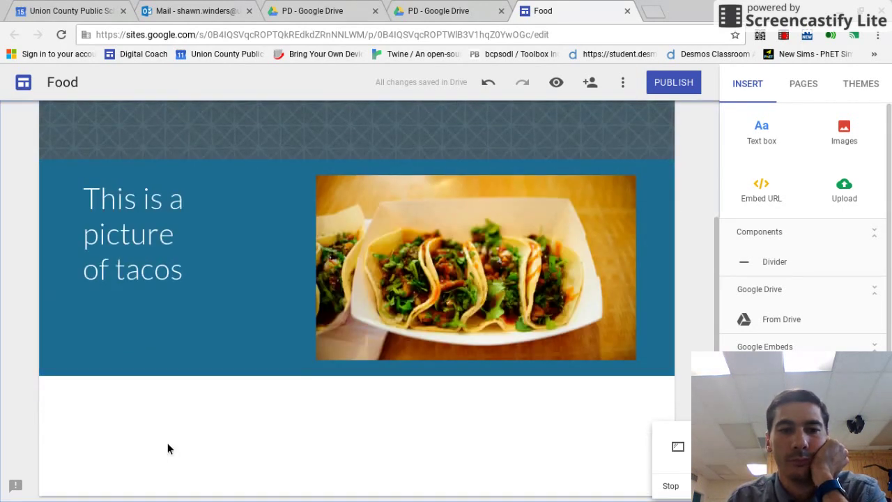
{"action": "scroll", "coordinate": [191, 433], "scroll_direction": "down", "scroll_amount": 1}
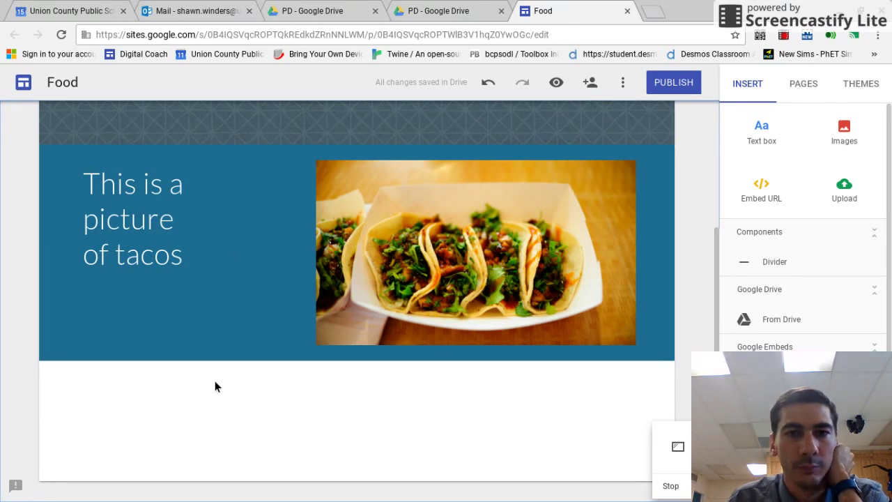
{"action": "left_click", "coordinate": [760, 324]}
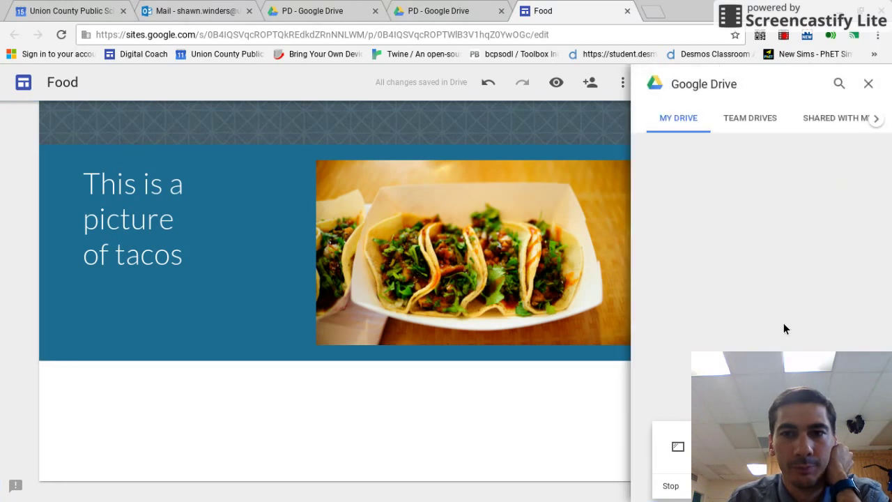